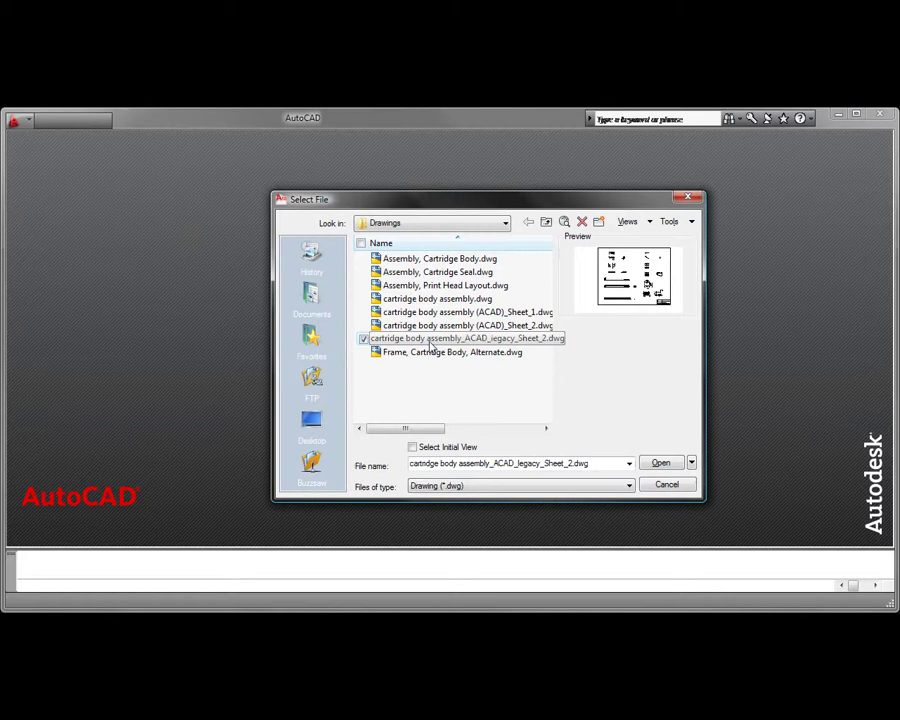
Step: Open the drawing cartridge body assembly_ACAD_legacy_Sheet_2.dwg and inspect the long shaft view with its length and diameter dimensions
left_click(661, 462)
scroll(382, 446, "up", 5)
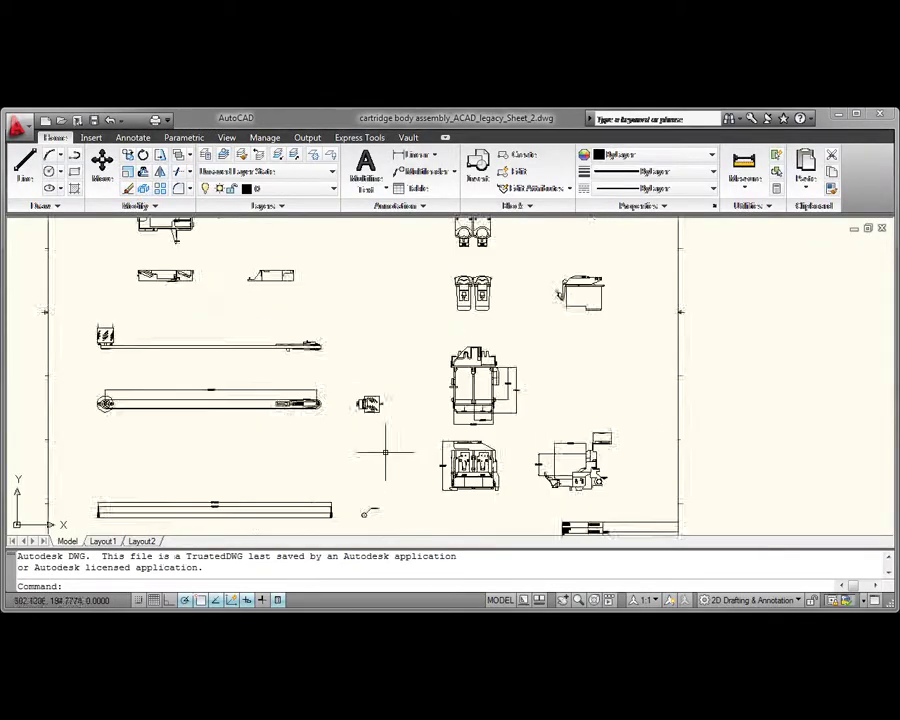
mouse_move(519, 465)
middle_mouse_down()
mouse_move(450, 402)
mouse_move(436, 346)
mouse_move(524, 291)
mouse_move(601, 260)
mouse_move(768, 272)
middle_mouse_up()
scroll(230, 443, "up", 4)
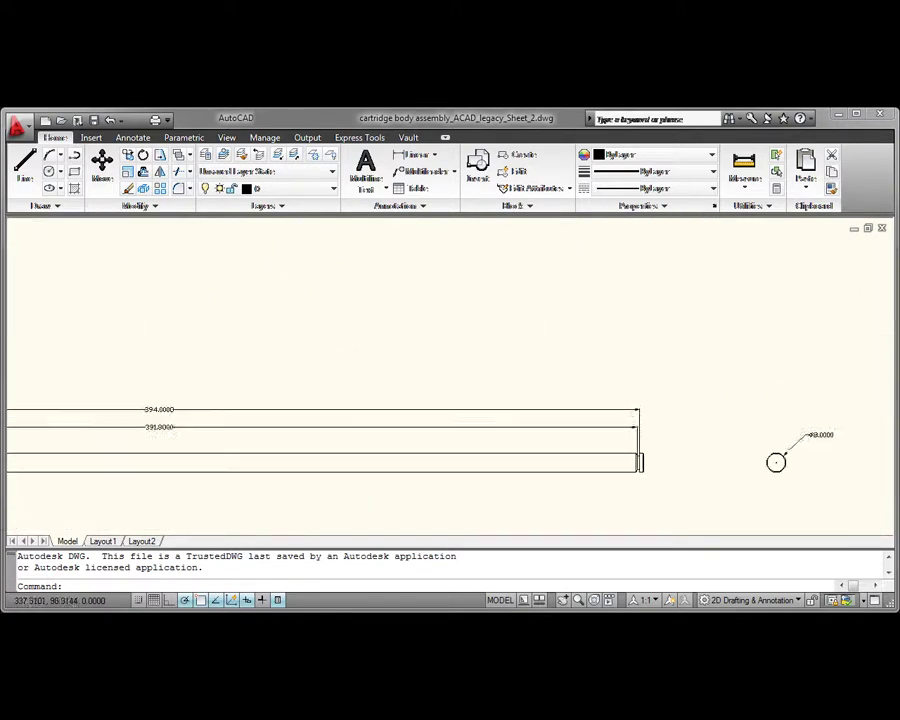
scroll(230, 443, "down", 6)
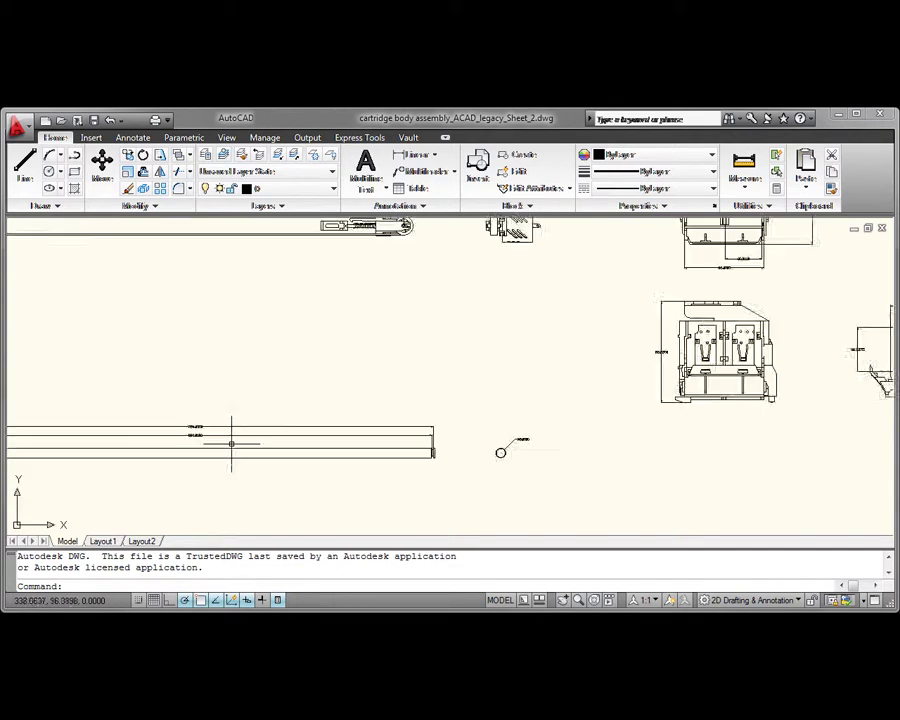
Step: Examine the title block in the sheet's corner and display the whole drawing
scroll(546, 475, "up", 4)
scroll(546, 472, "up", 2)
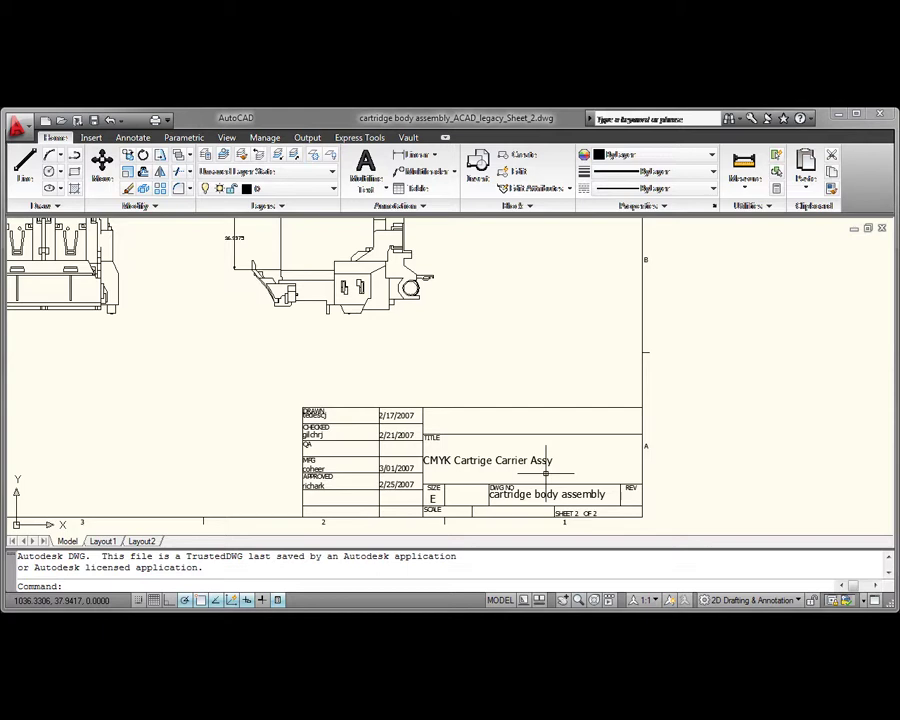
scroll(546, 472, "down", 3)
mouse_move(372, 422)
middle_mouse_down()
mouse_move(396, 448)
mouse_move(434, 451)
middle_mouse_up()
type("z")
key("Return")
type("a")
key("Return")
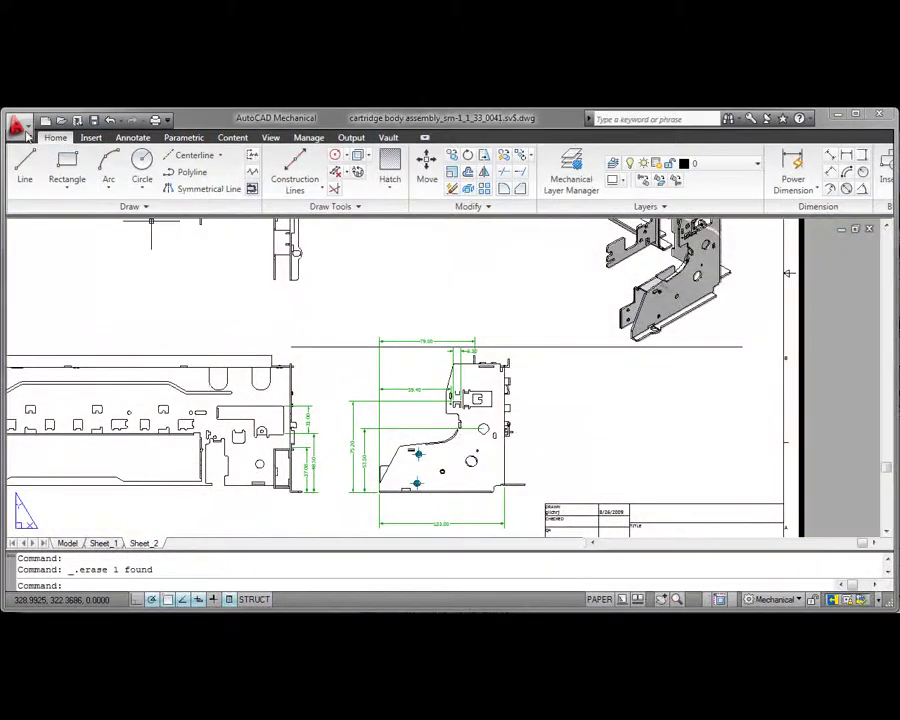
Step: Set the drawing's mechanical standard to ANSI with metric measurement
left_click(22, 128)
left_click(154, 548)
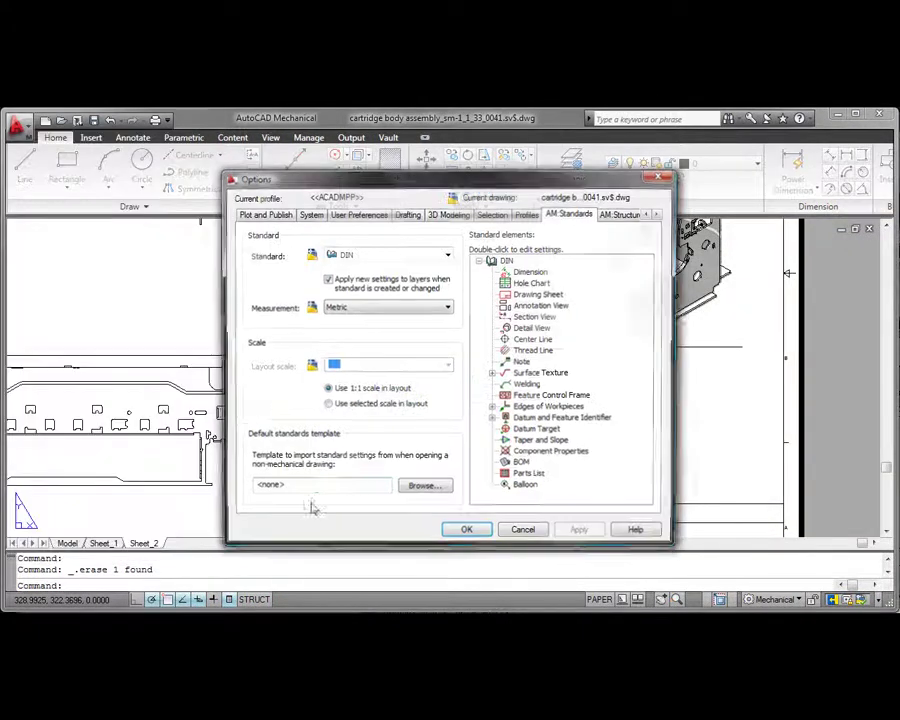
left_click(448, 259)
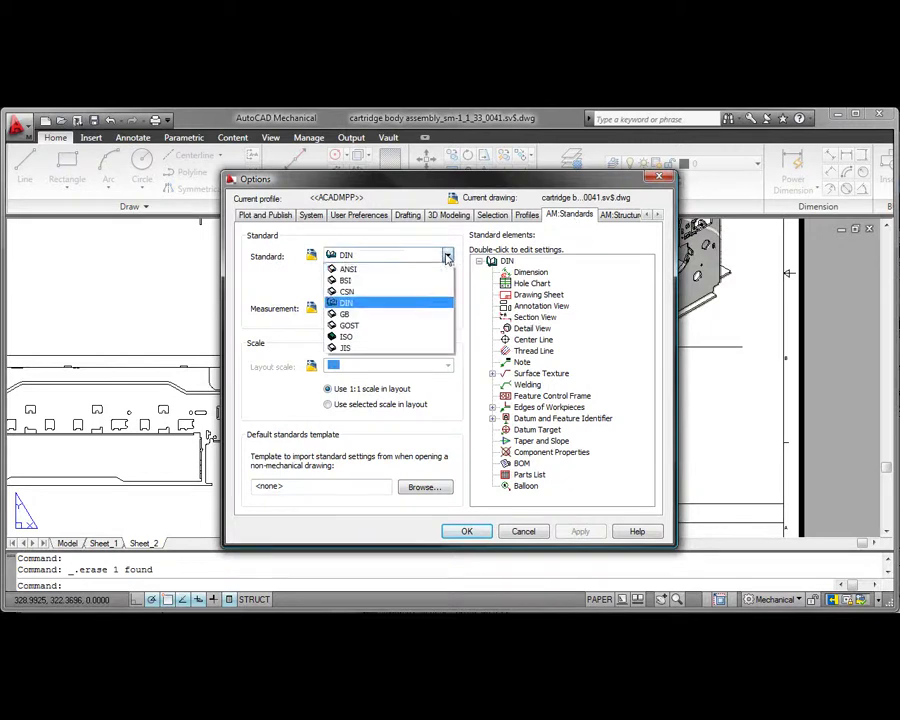
left_click(355, 263)
left_click(408, 309)
left_click(369, 329)
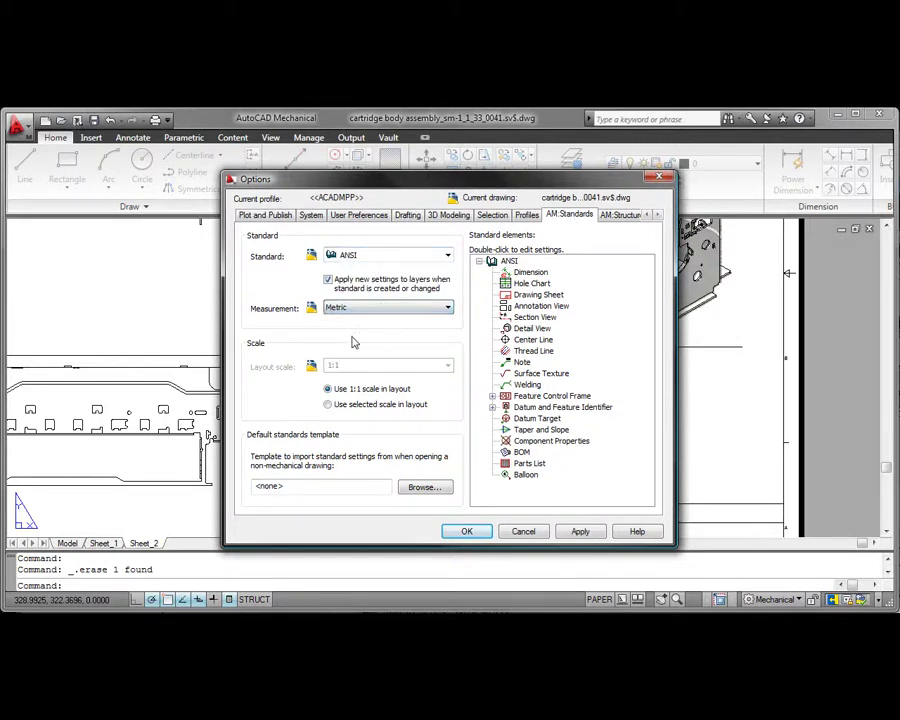
left_click(467, 531)
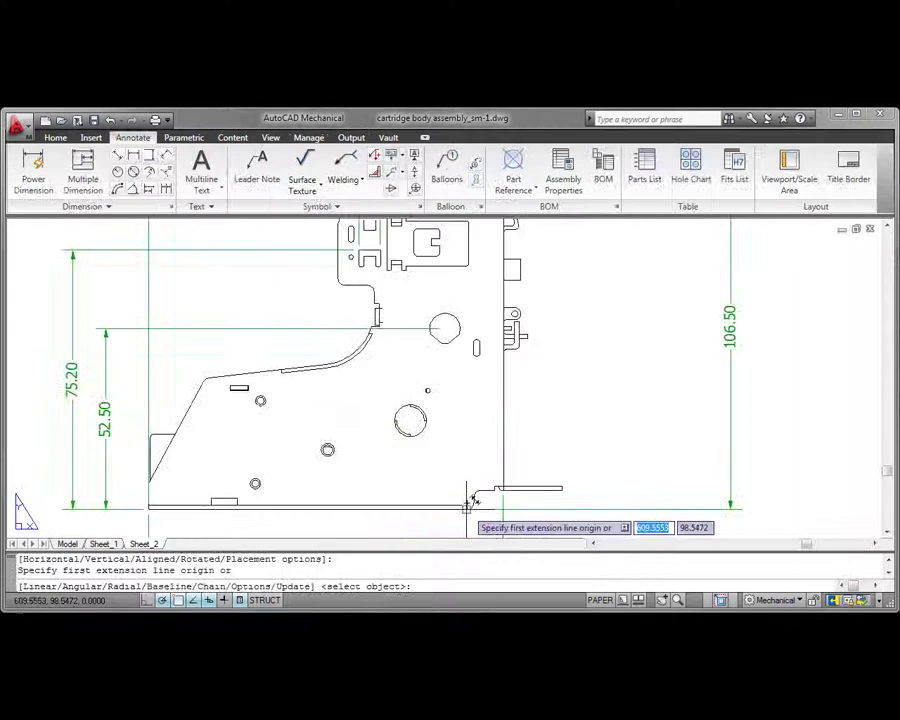
Step: Dimension the height from the side plate's bottom edge to the upper panel's lower edge, and the panel's own height in line above it
left_click(468, 503)
left_click(468, 265)
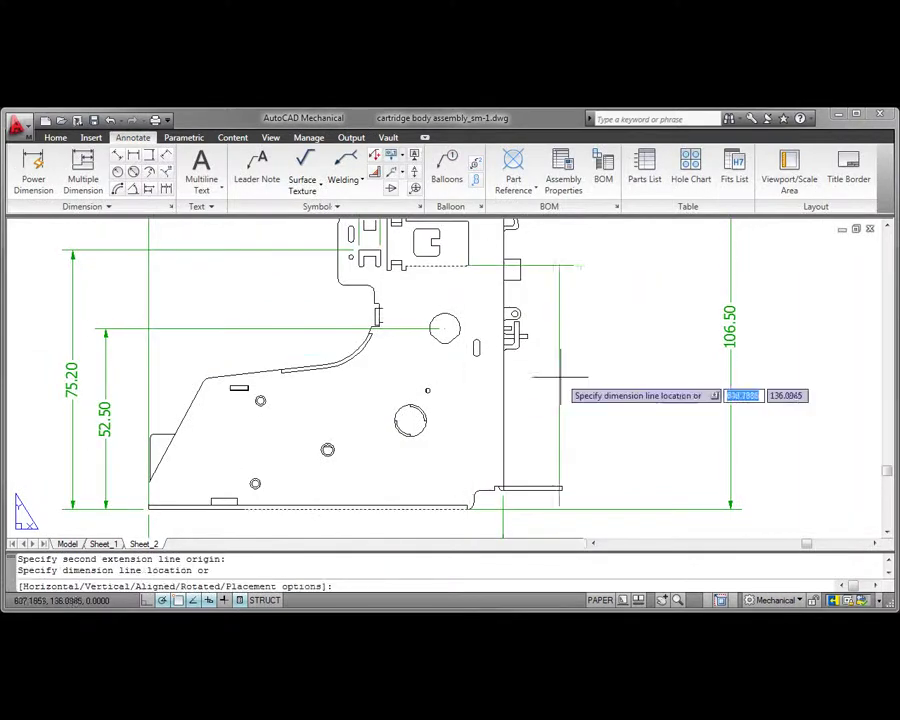
left_click(669, 400)
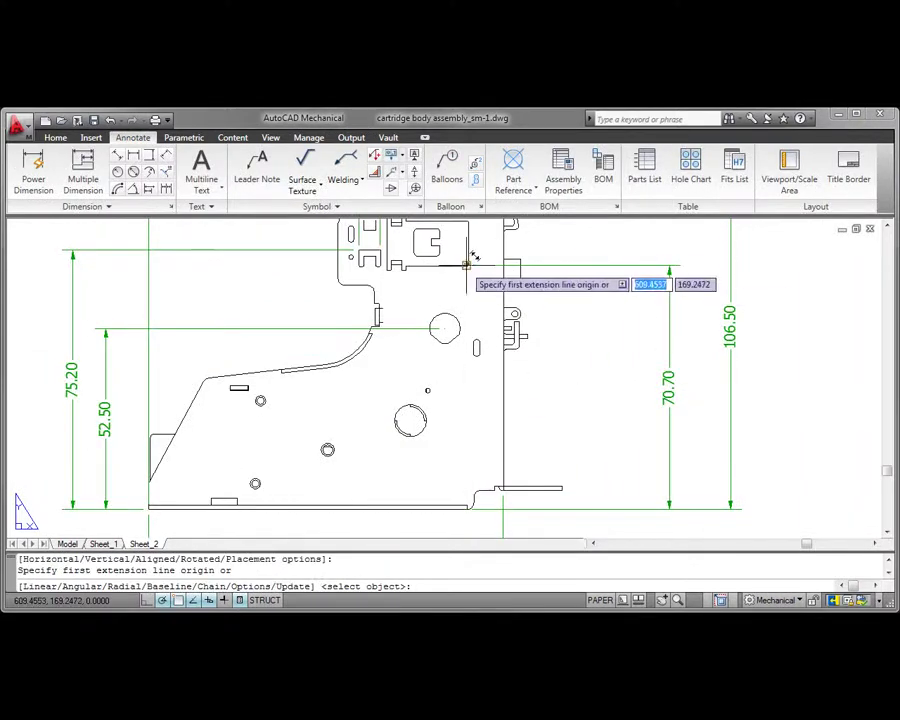
left_click(463, 222)
left_click(468, 265)
left_click(669, 250)
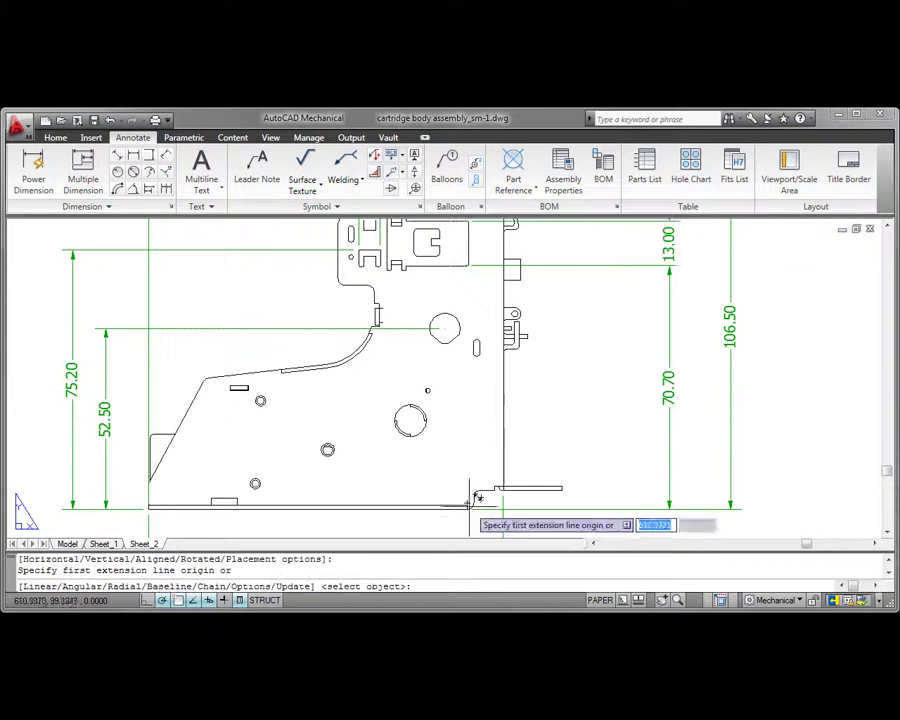
Step: Dimension the height from the side plate's bottom edge to the small bracket on its right side, placed inside the other vertical dimensions
left_click(466, 507)
left_click(514, 322)
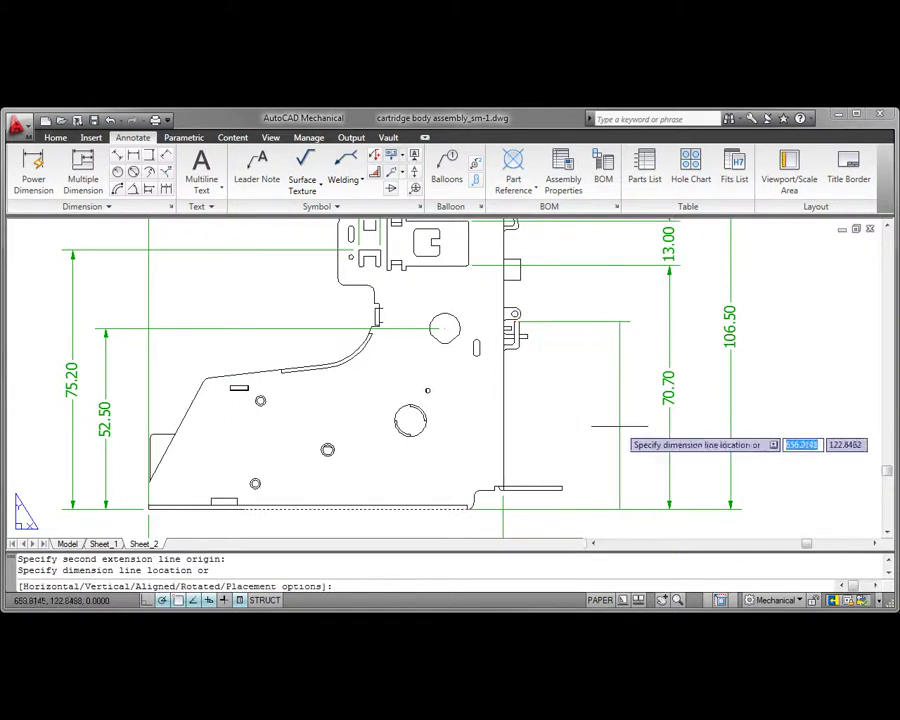
left_click(629, 441)
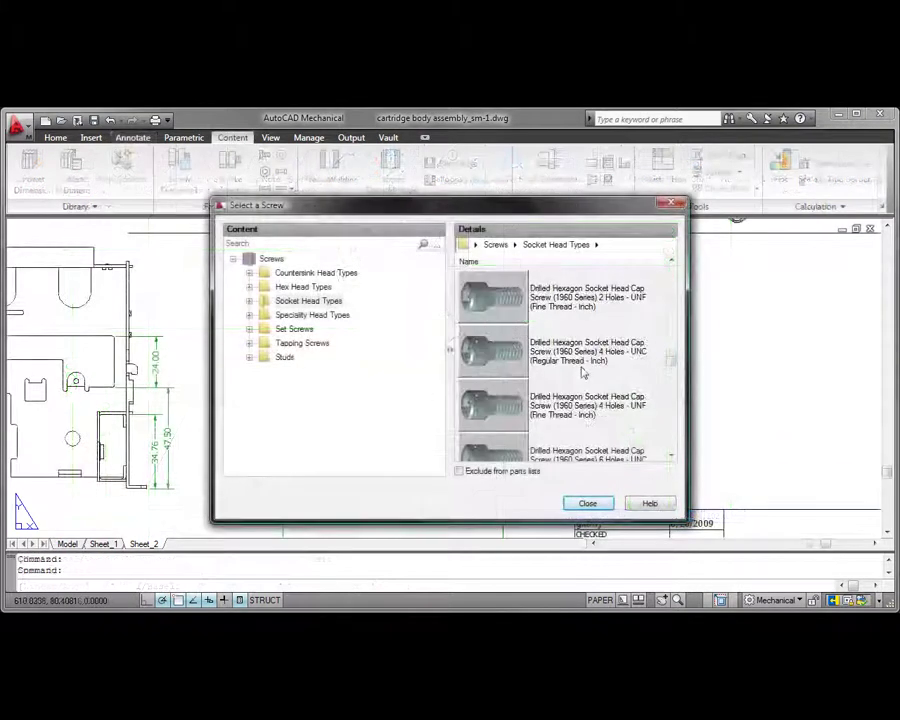
Step: Choose the top view of the Cross Recessed Pan Head Machine Screw - Type I (Regular Thread - Metric) from the socket head types
scroll(582, 373, "down", 2)
scroll(582, 373, "down", 3)
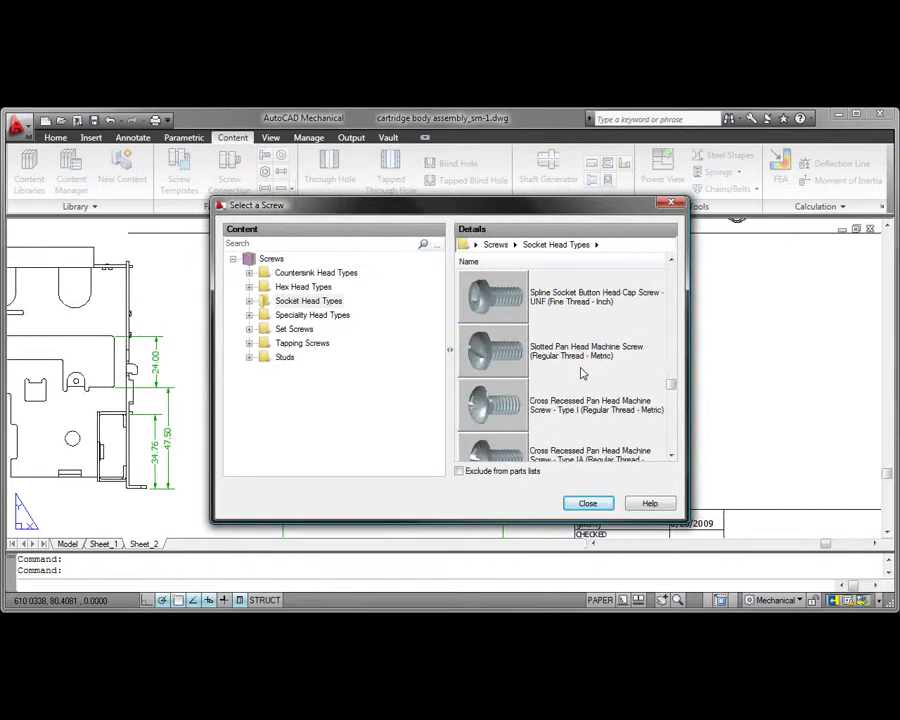
double_click(495, 410)
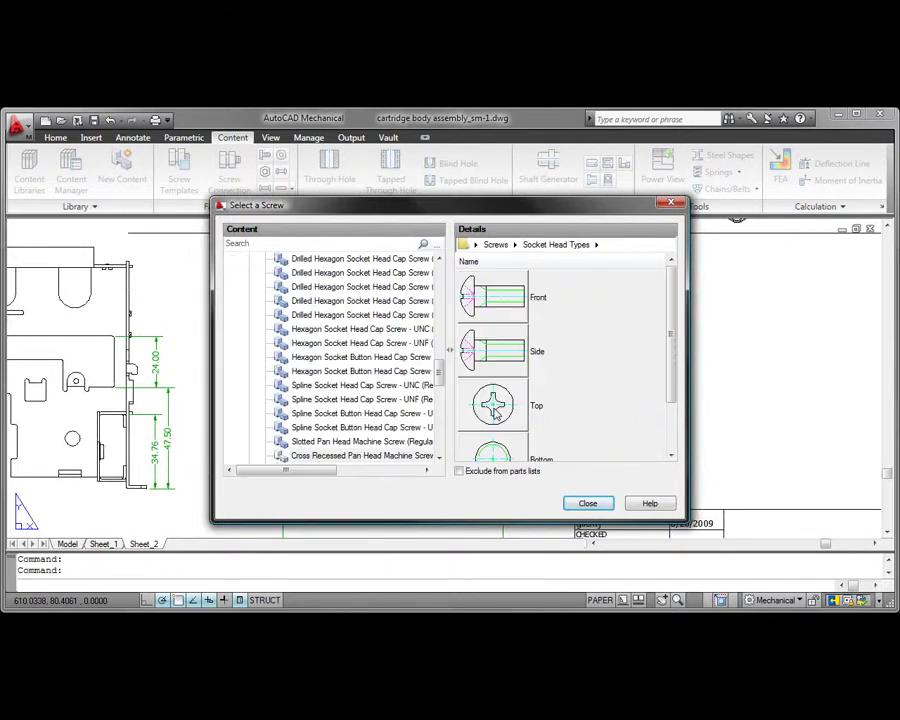
left_click(493, 405)
Step: Place the screw at the centre of the small hole below the rectangular slot, with size M2.5 and length 4 mm
scroll(446, 426, "up", 5)
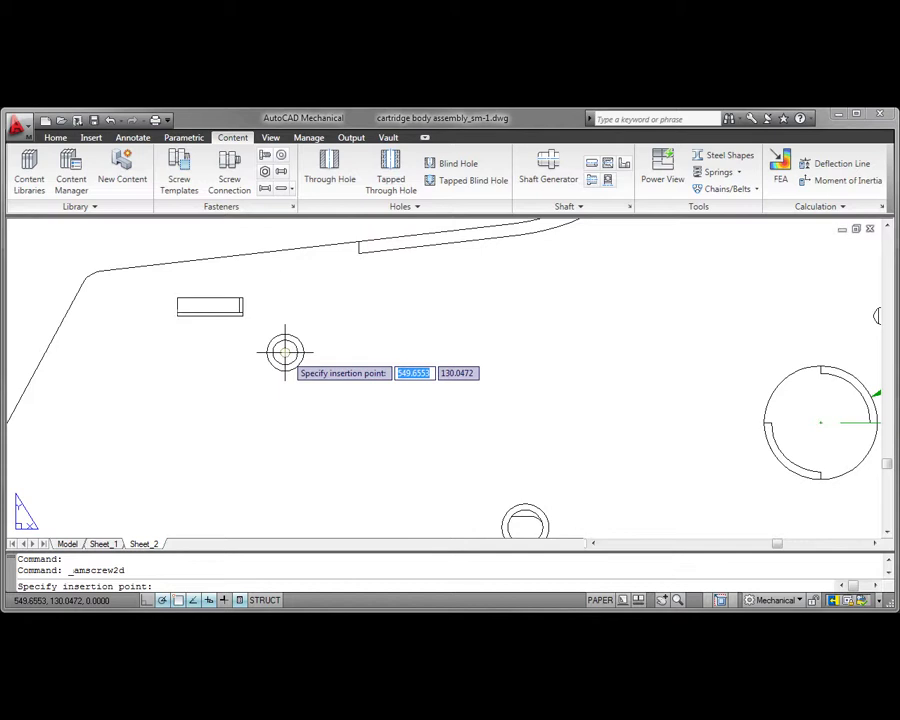
left_click(285, 352)
left_click(324, 352)
left_click(487, 302)
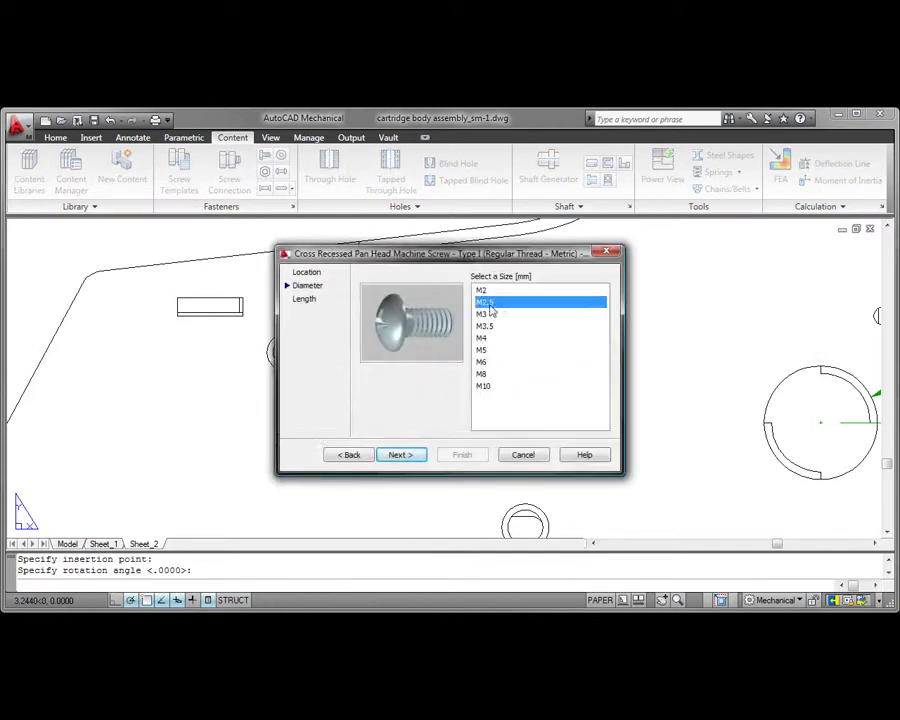
left_click(401, 455)
left_click(488, 299)
left_click(462, 454)
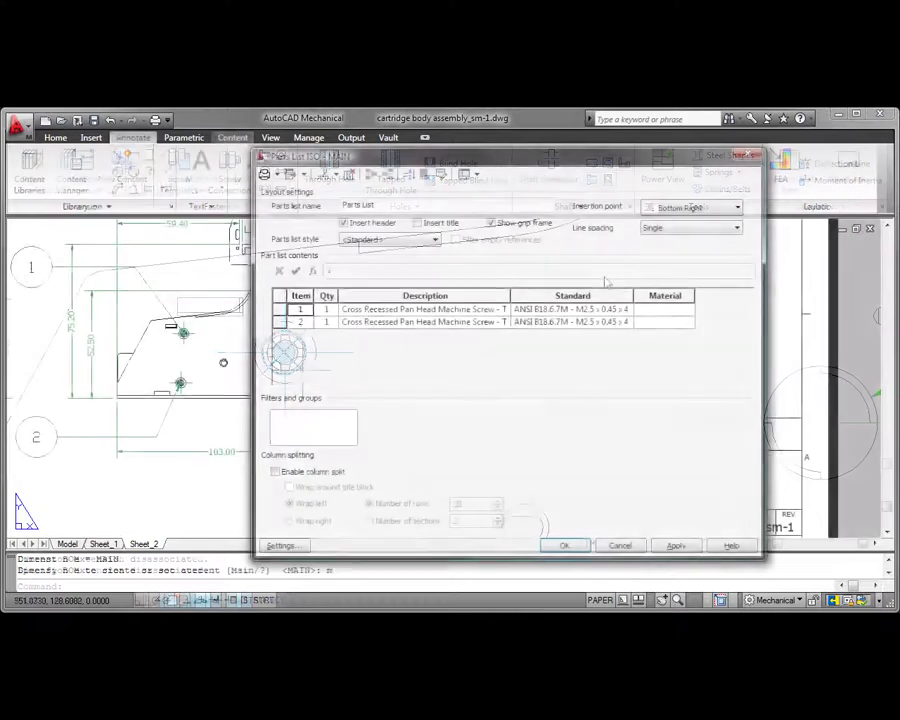
Step: Insert the parts list directly above the title block, aligned with the sheet border, and display the whole sheet
left_click(564, 545)
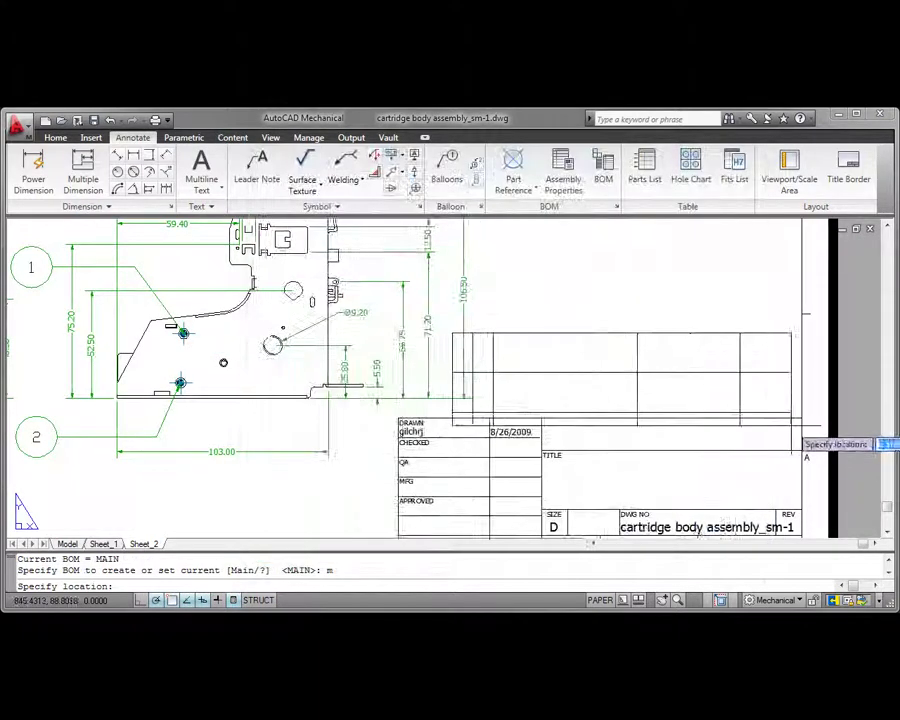
scroll(795, 415, "up", 4)
left_click(793, 412)
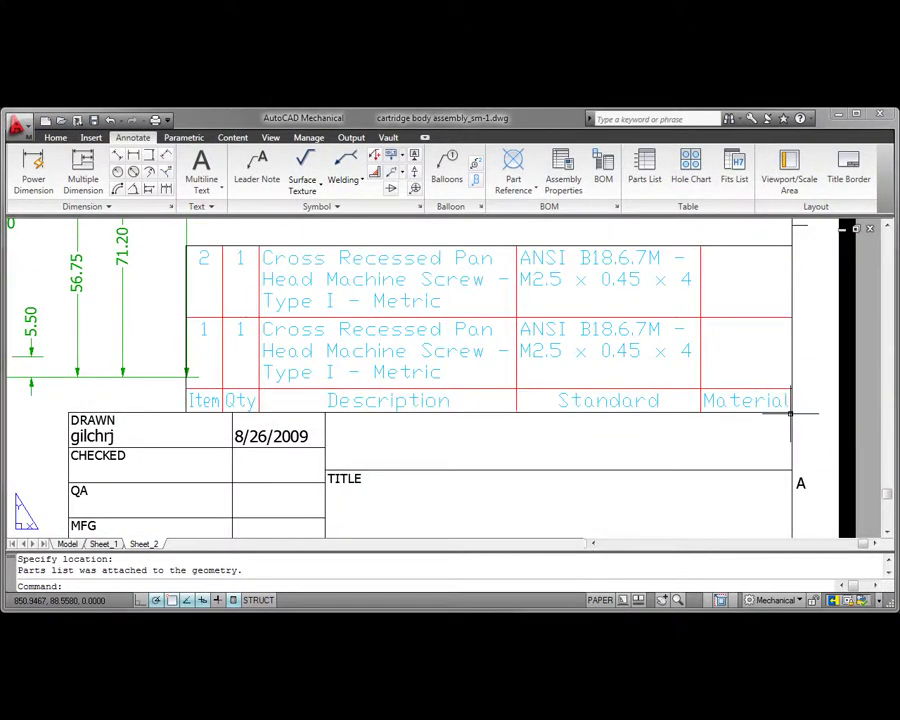
scroll(790, 412, "down", 4)
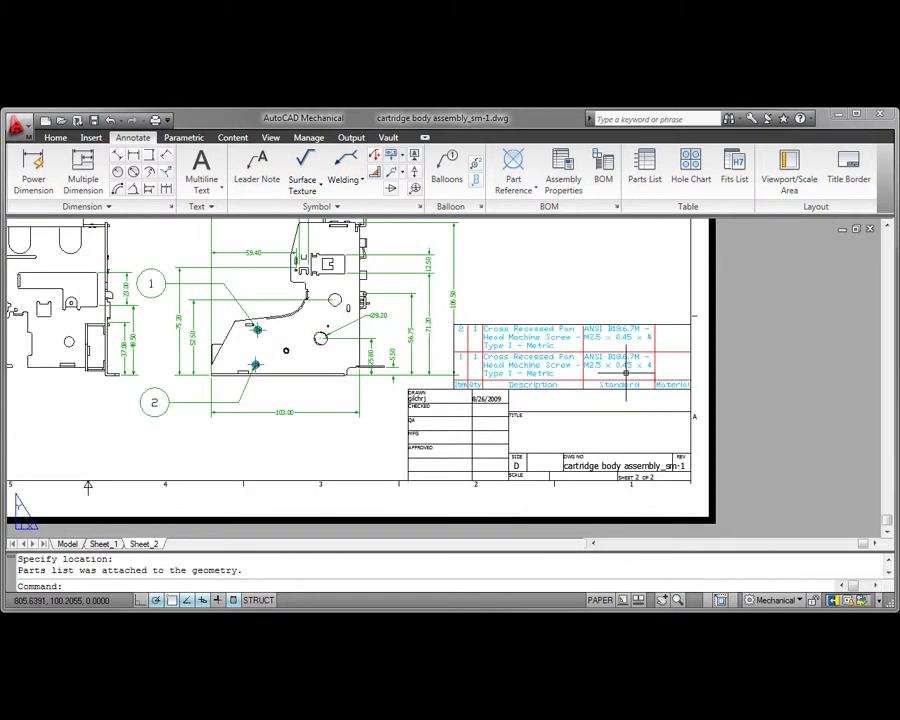
type("z")
key("Return")
type("a")
key("Return")
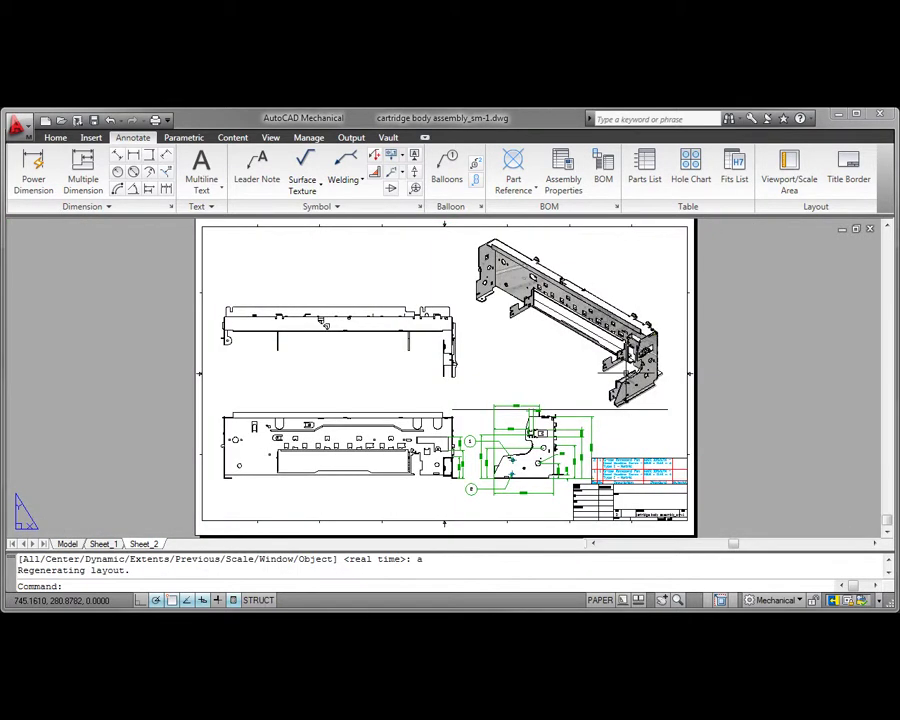
left_click(601, 468)
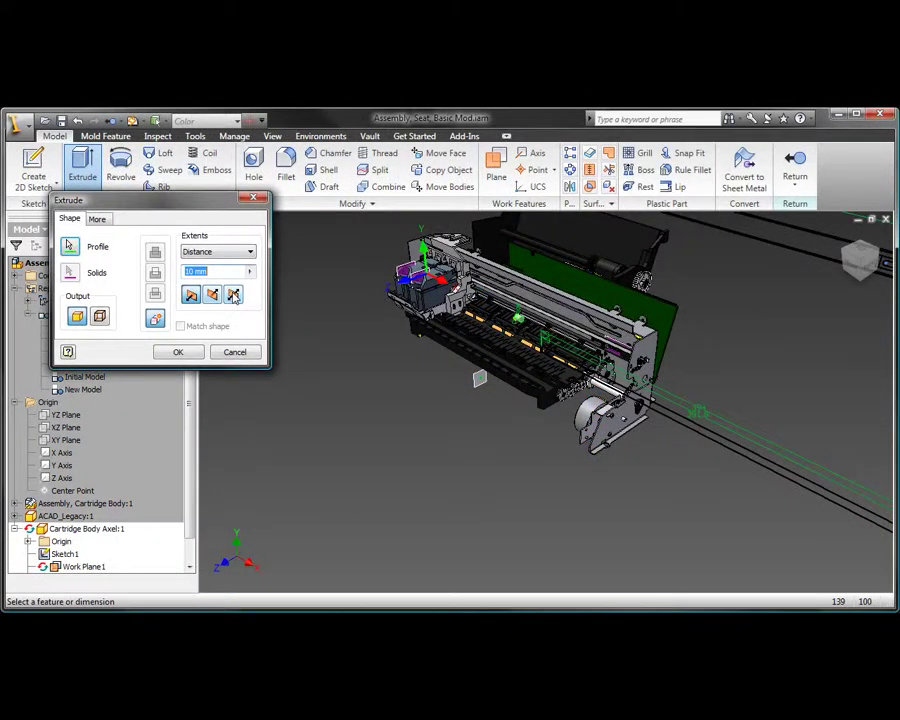
Step: Extrude the Cartridge Body Axel profile symmetrically in both directions, using a distance measured from the legacy drawing's shaft line
left_click(234, 295)
left_click(238, 255)
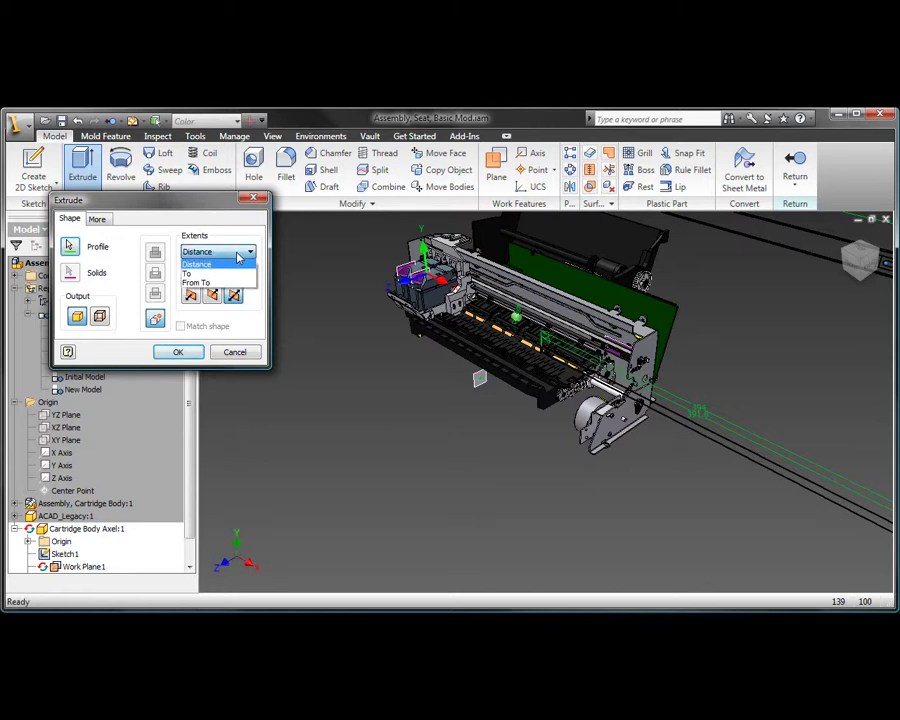
left_click(238, 263)
left_click(250, 273)
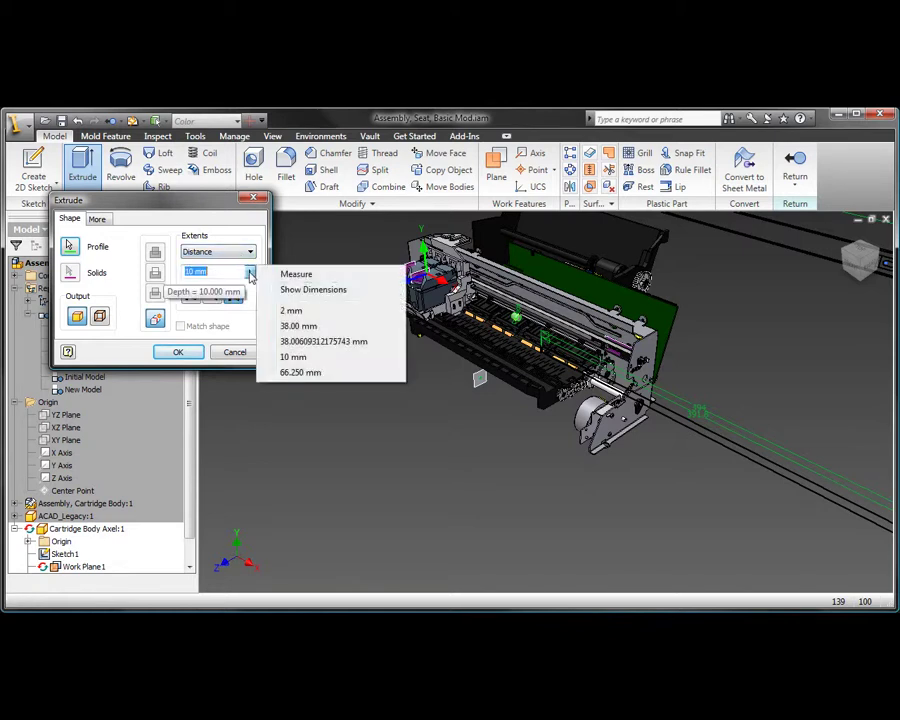
left_click(296, 276)
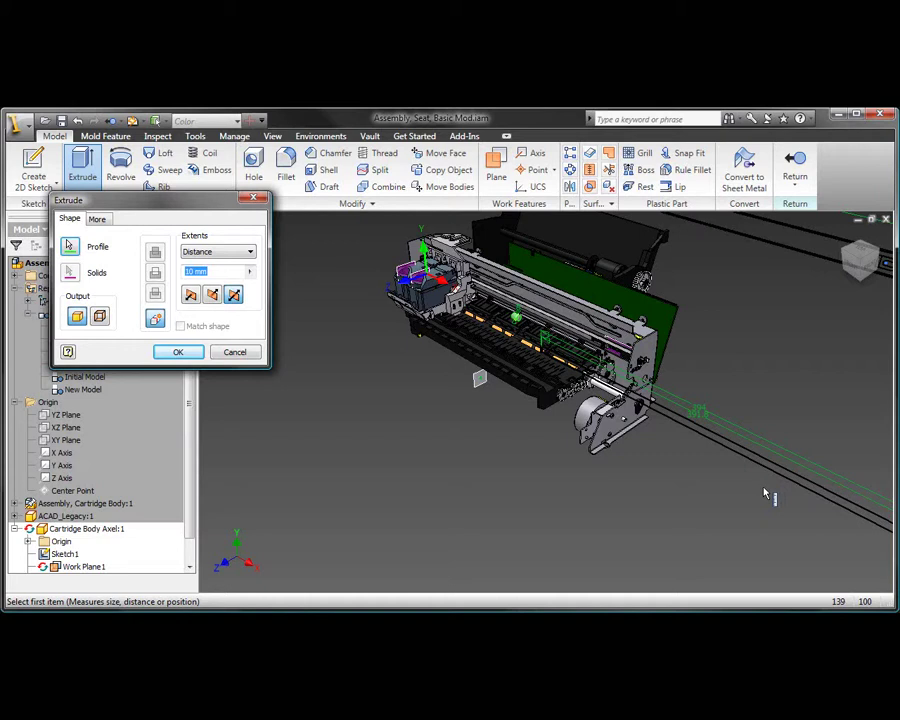
left_click(757, 468)
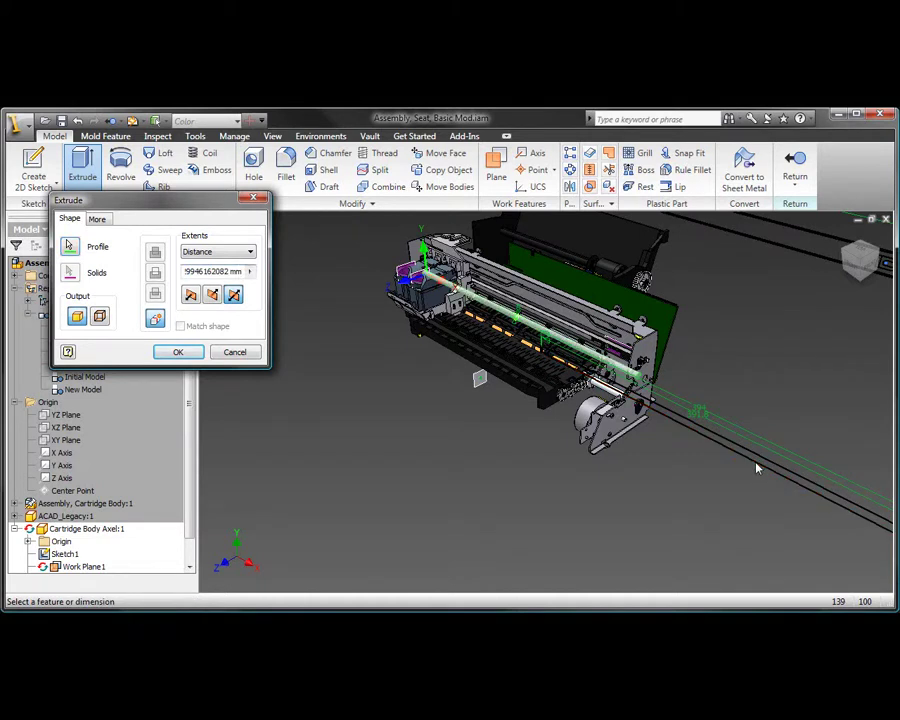
left_click(193, 355)
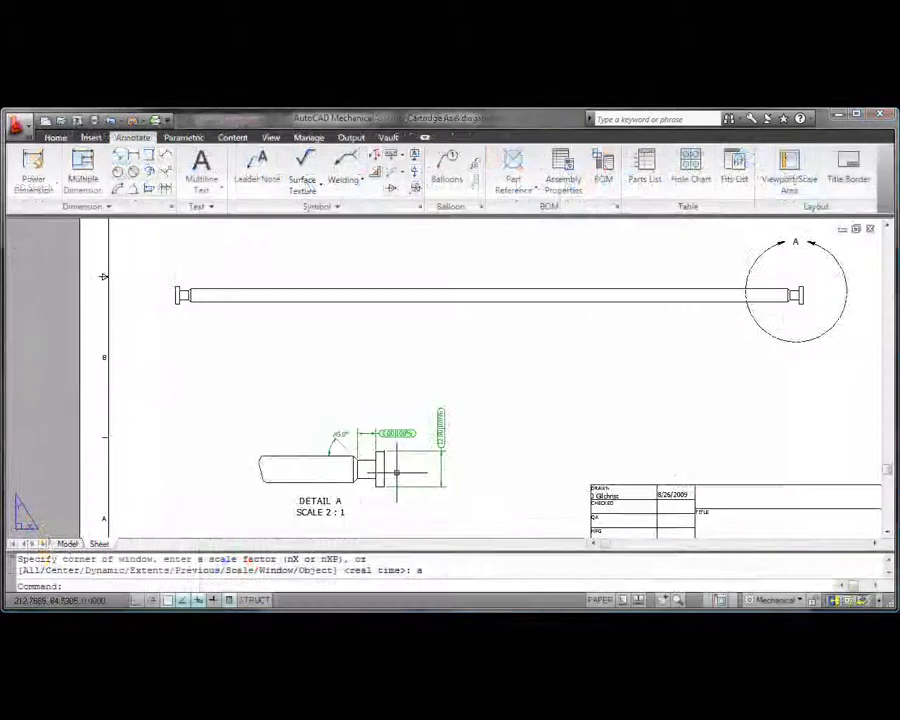
Step: Examine the dimensions of Detail A in the Cartridge Axel drawing and switch to the basic seat assembly mod in Autodesk Inventor
scroll(389, 503, "up", 2)
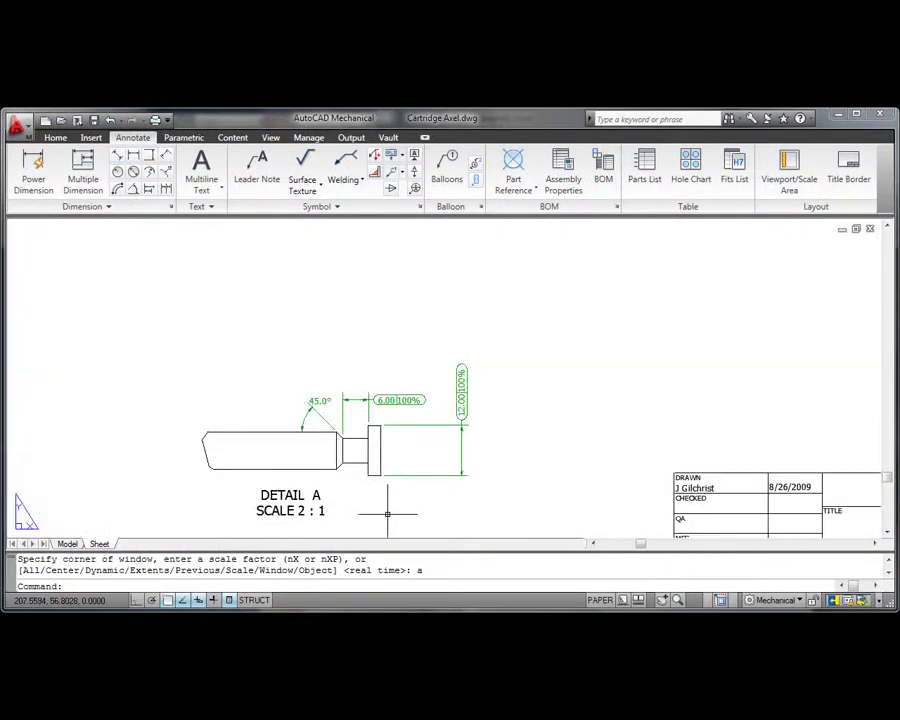
scroll(388, 510, "up", 2)
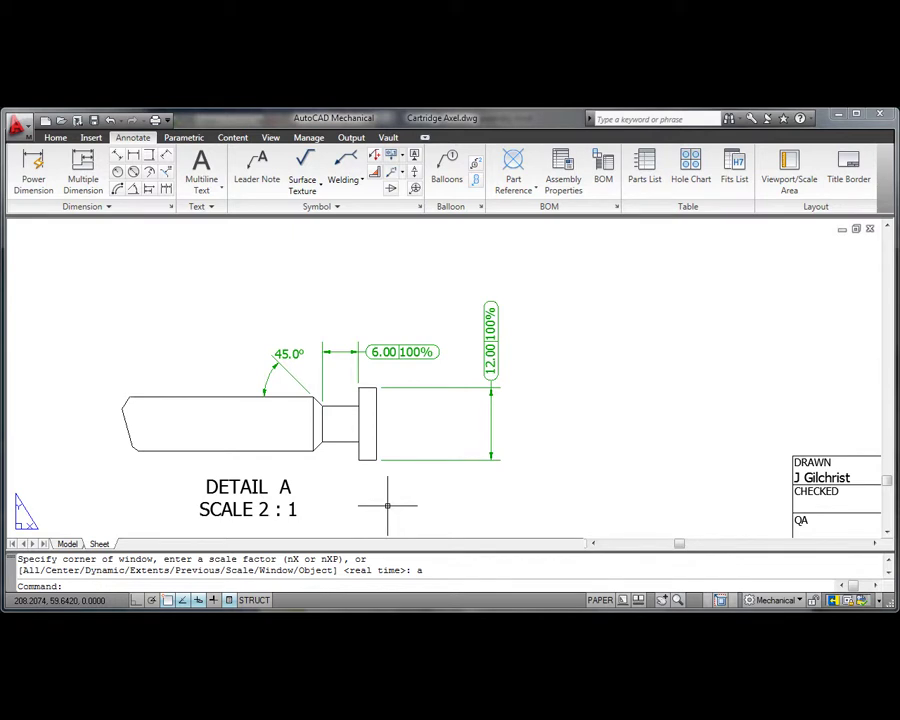
key("alt+Tab")
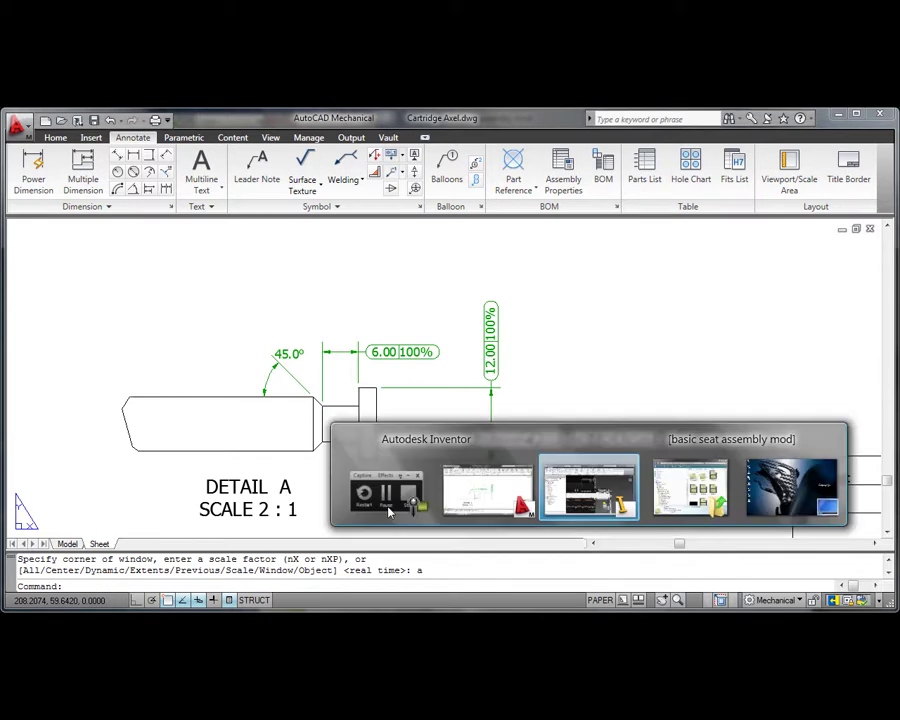
left_click(613, 505)
Step: Zoom in on the Cartridge Axel's stepped end and show the dimensions of the sketch used by Revolution1
left_click(502, 433)
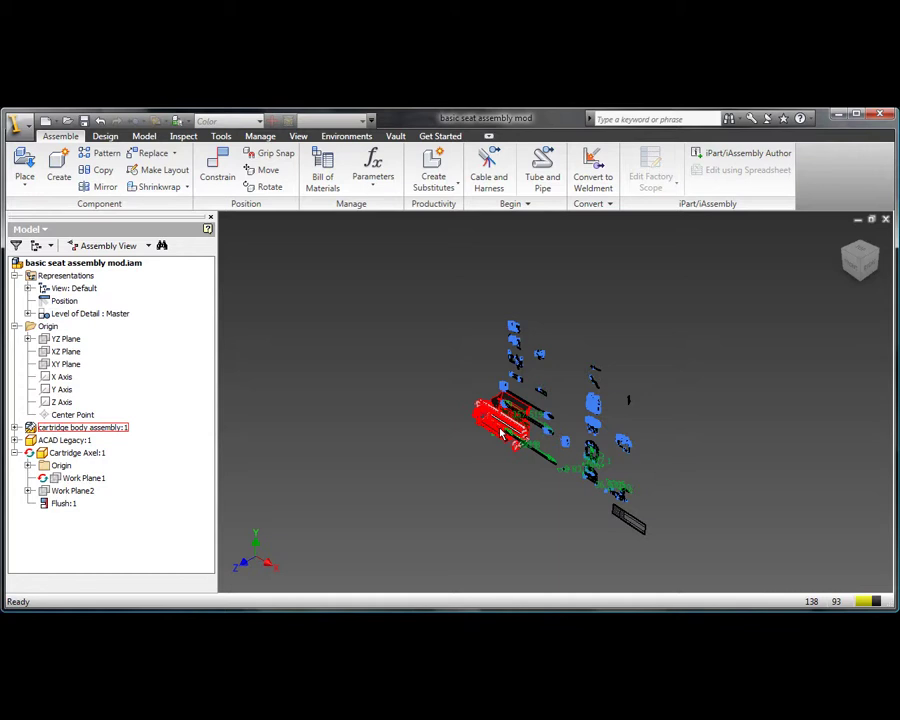
scroll(502, 433, "up", 10)
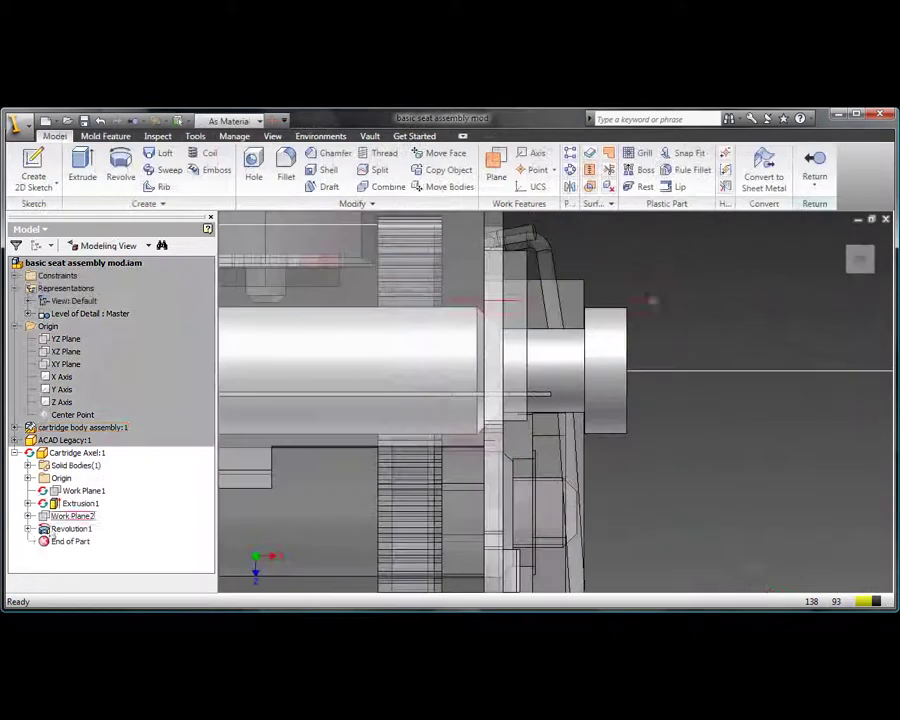
left_click(29, 528)
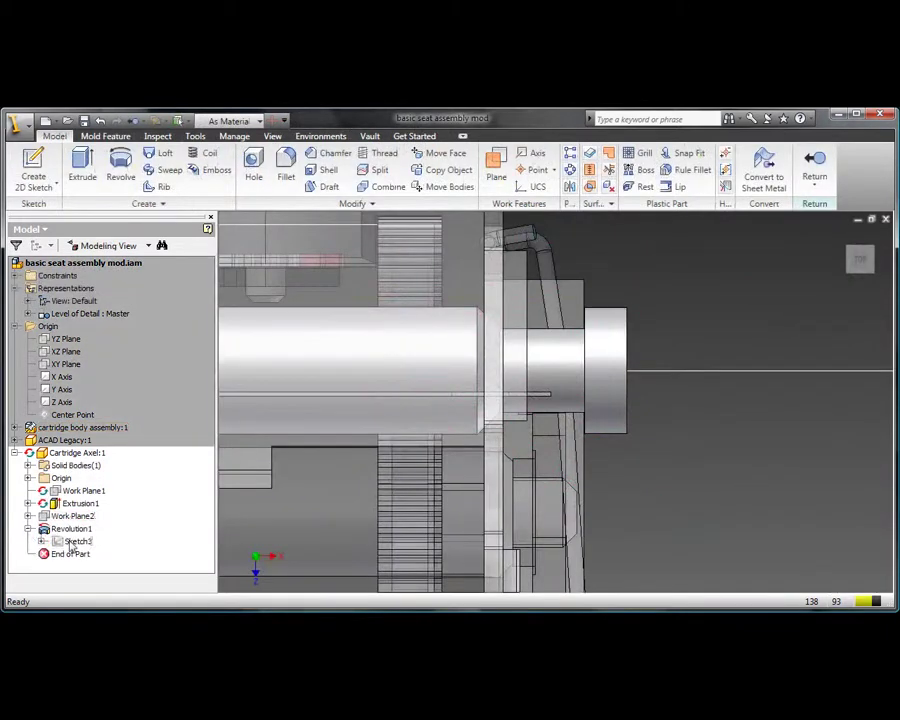
right_click(72, 542)
left_click(90, 588)
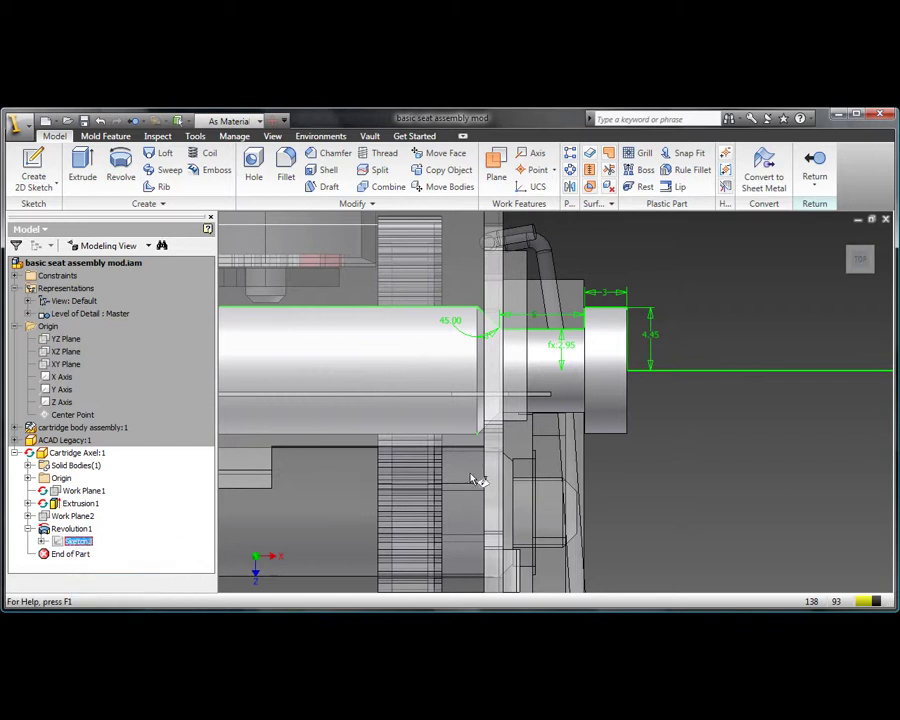
Step: Set the length of the axle's narrow neck to 3 mm and chamfer the outer edge of its end flange by 1 mm
double_click(535, 319)
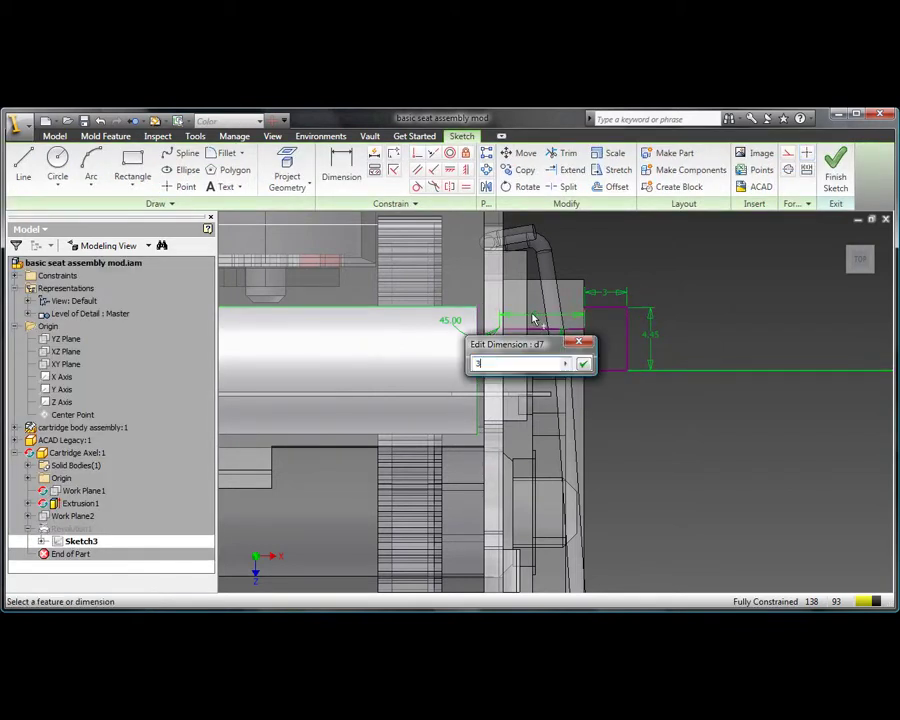
key("Return")
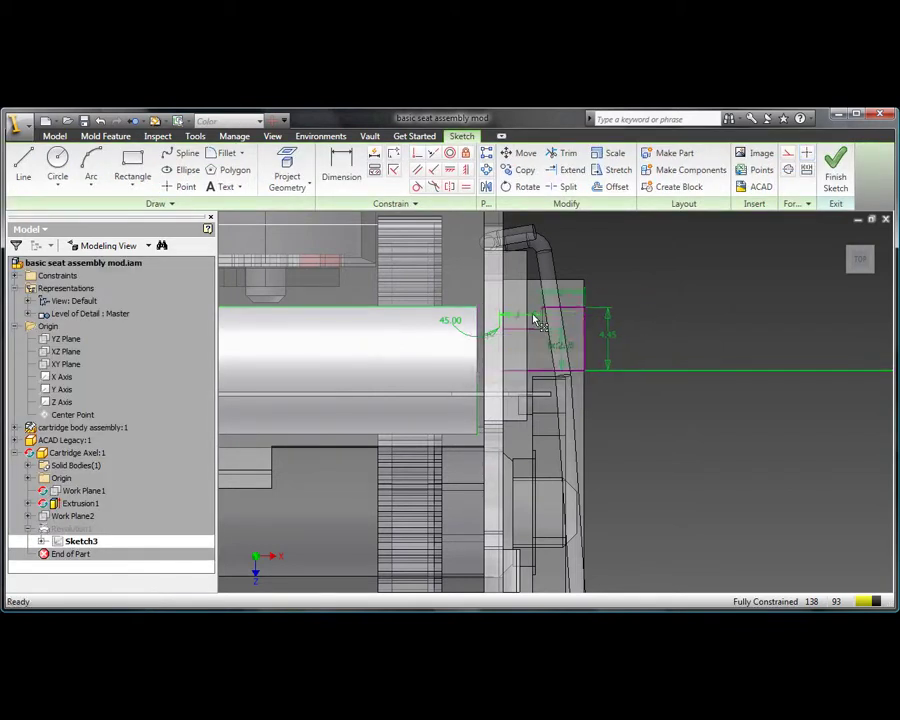
left_click(838, 173)
left_click(331, 157)
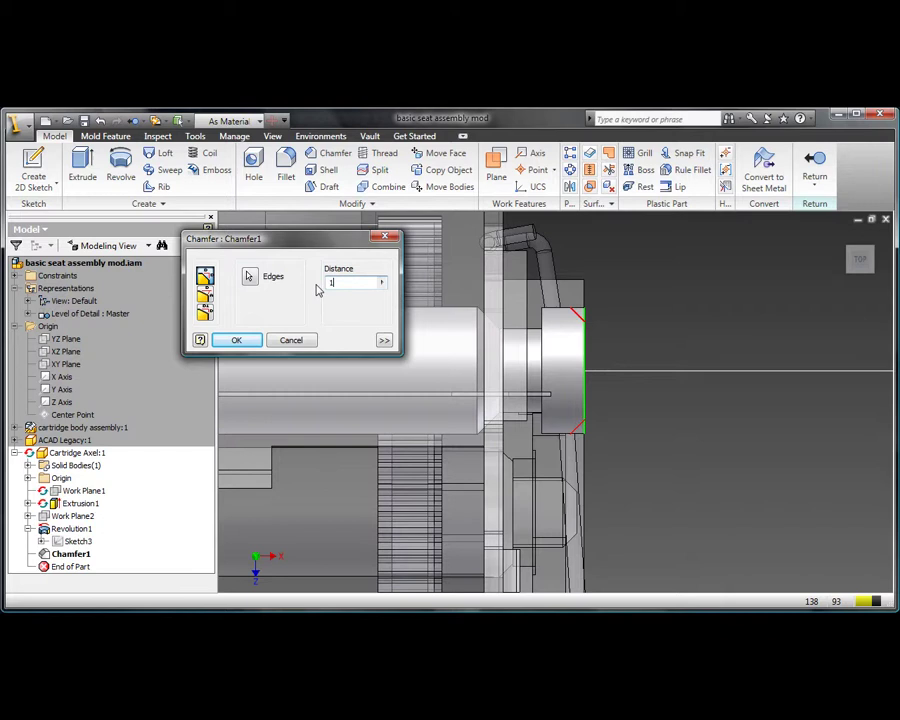
key("Return")
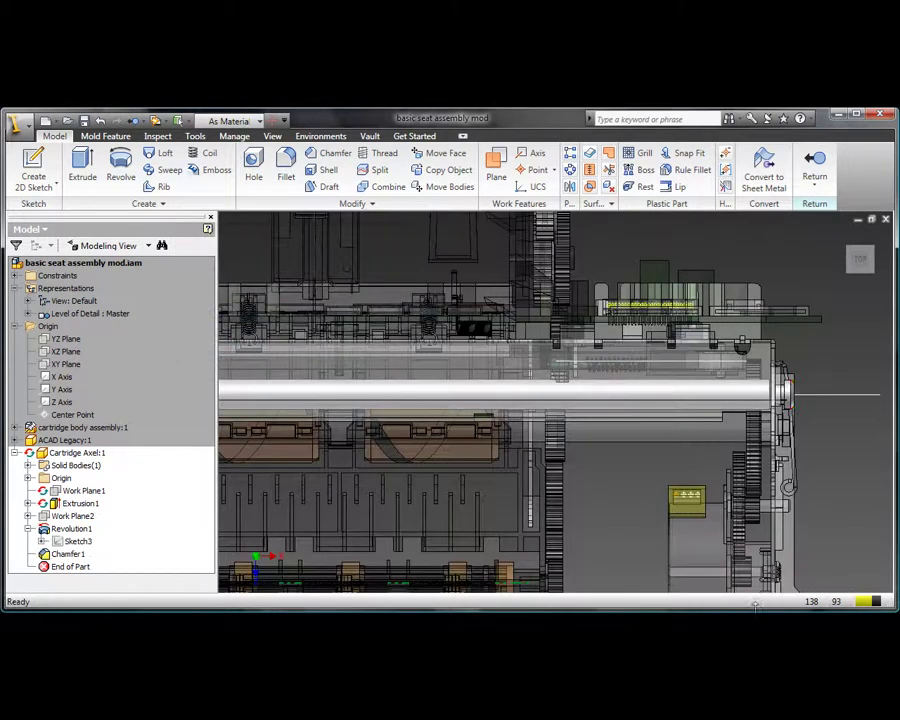
Step: Open the cartridge body assembly drawing from the Drawings folder and measure from the left end of the long shaft in the lower view
key("alt+Tab")
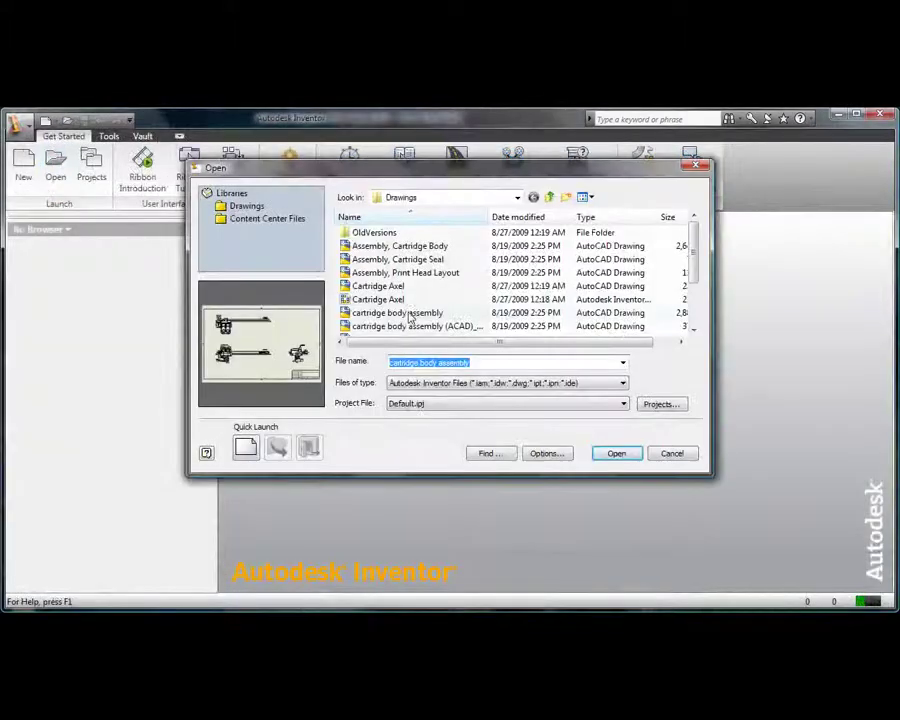
left_click(405, 313)
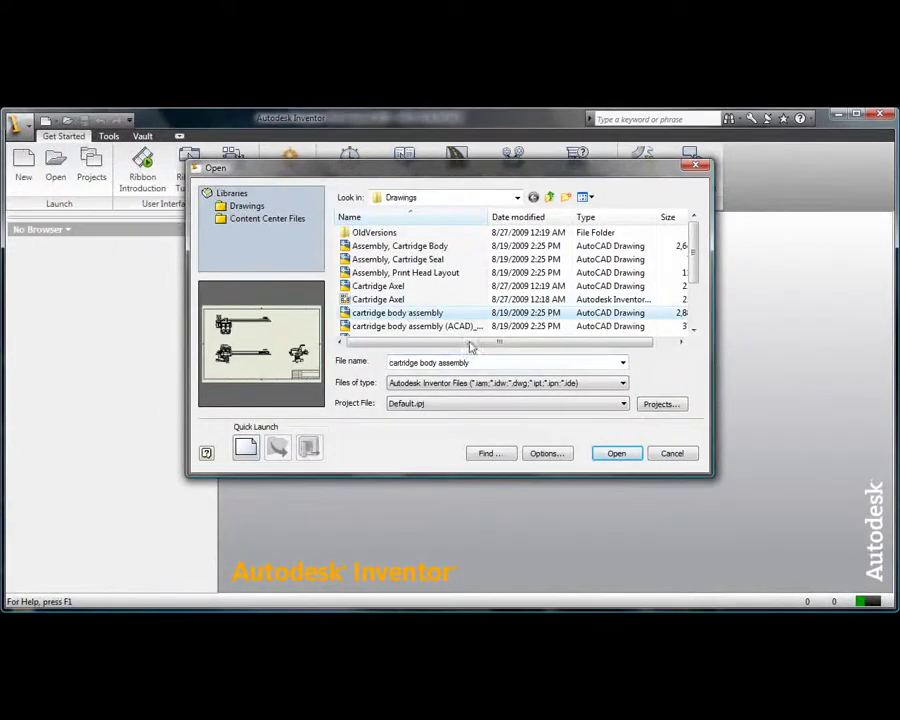
left_click(614, 454)
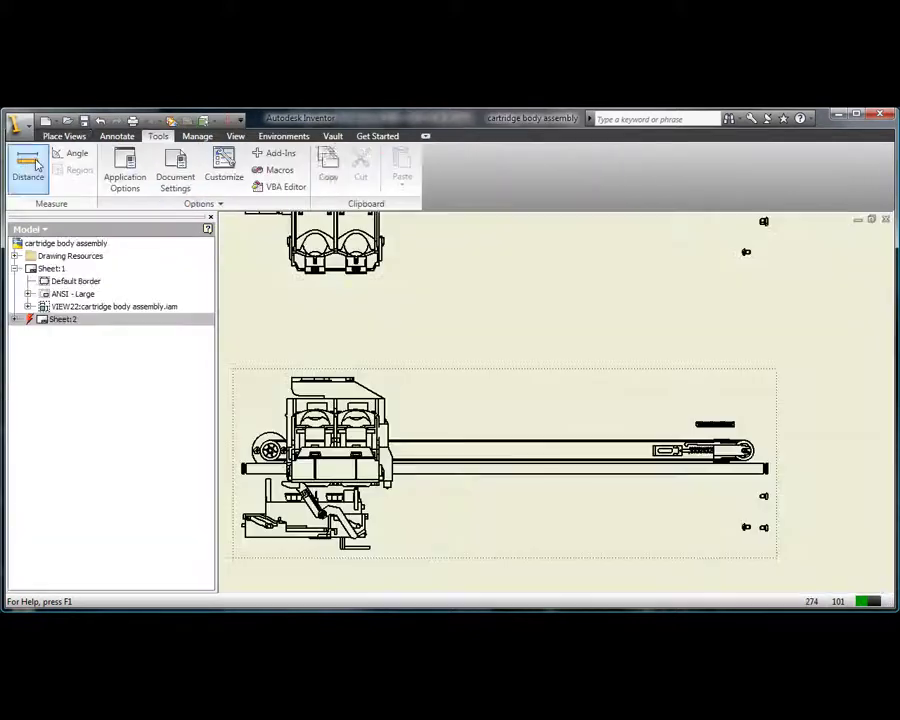
scroll(230, 458, "up", 3)
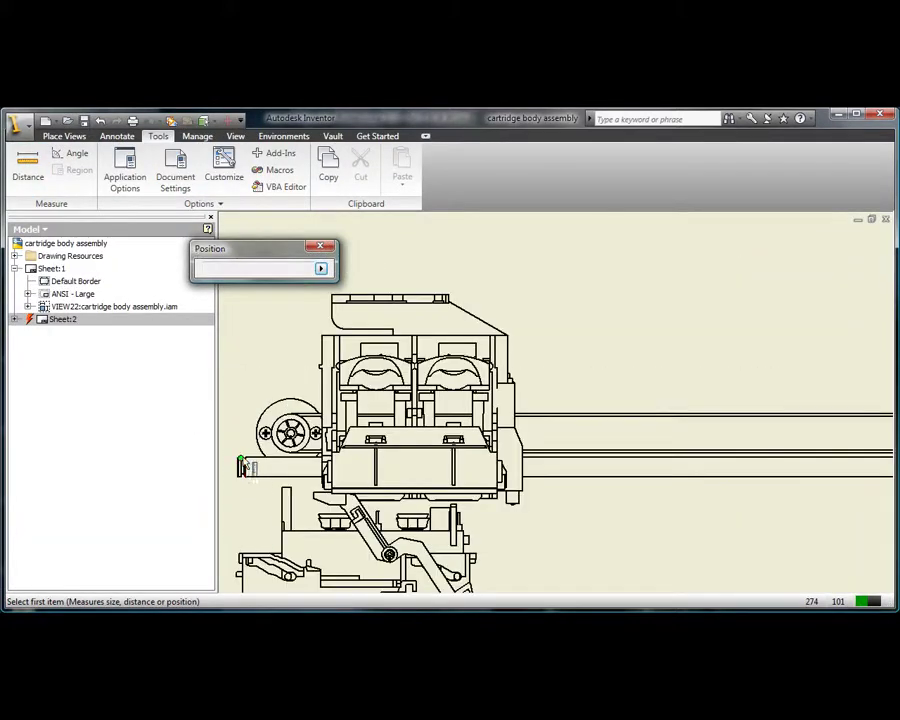
left_click(244, 461)
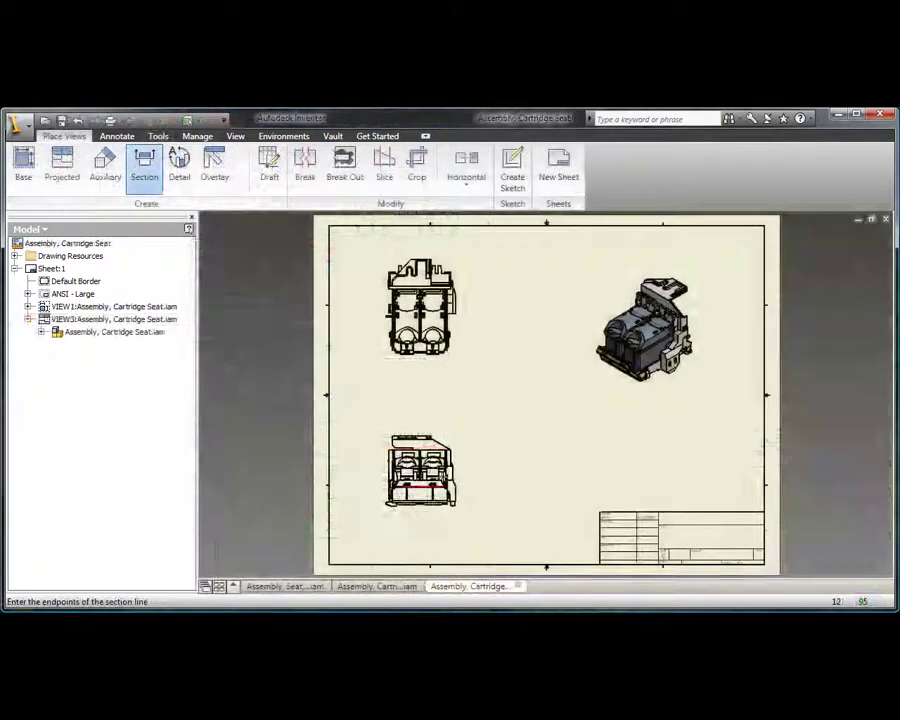
Step: Create full-depth section view A at 1:1, cut vertically through the right-hand cartridge of the Cartridge Seat's lower view, and place it beside that view
scroll(418, 462, "up", 5)
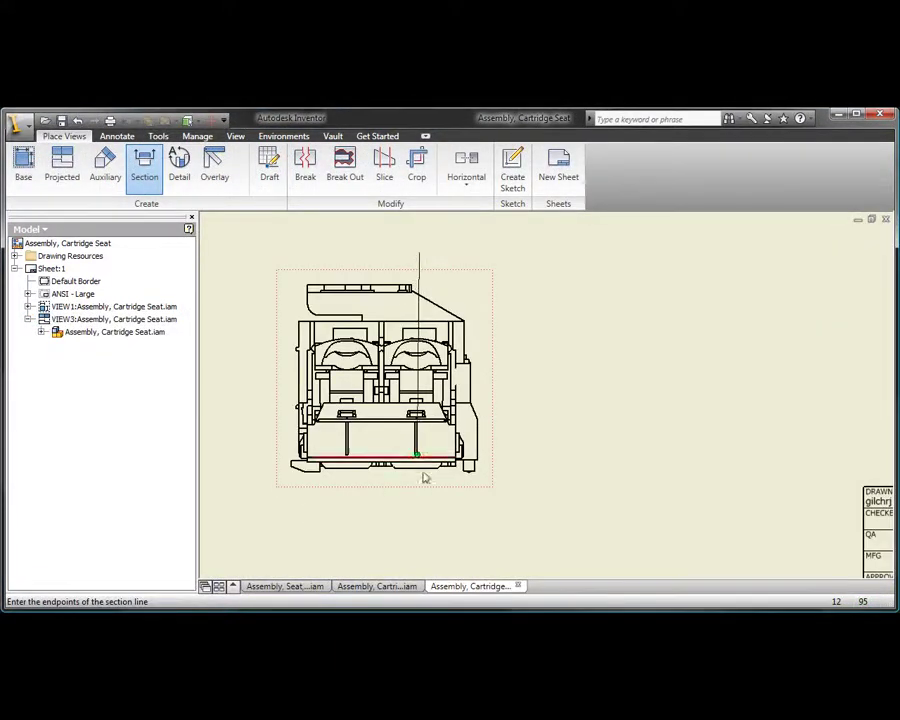
left_click(419, 512)
right_click(456, 516)
left_click(500, 524)
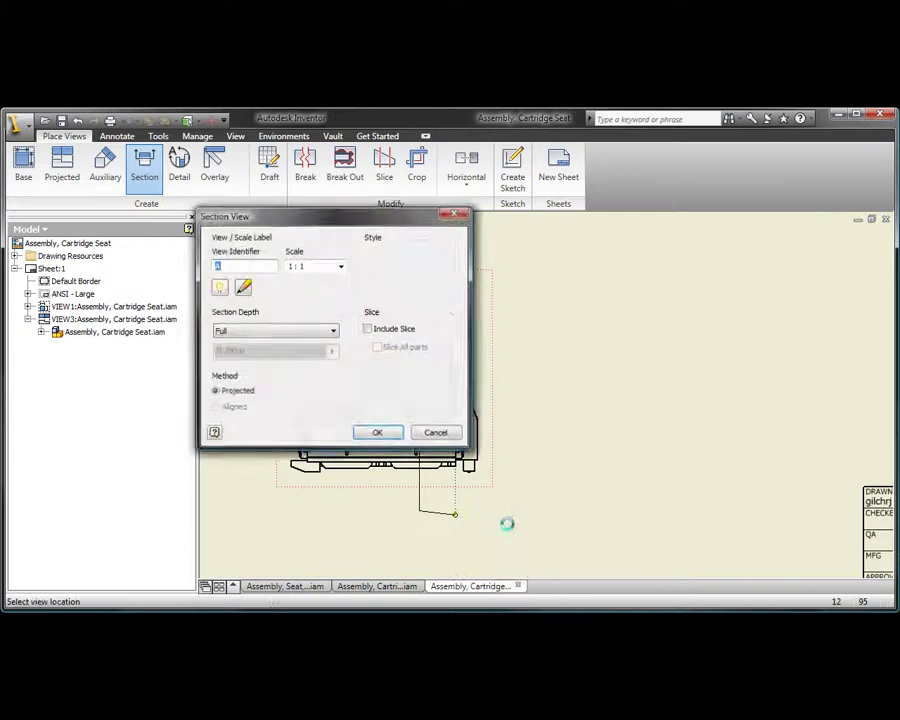
scroll(367, 401, "down", 2)
scroll(491, 289, "down", 3)
left_click(728, 412)
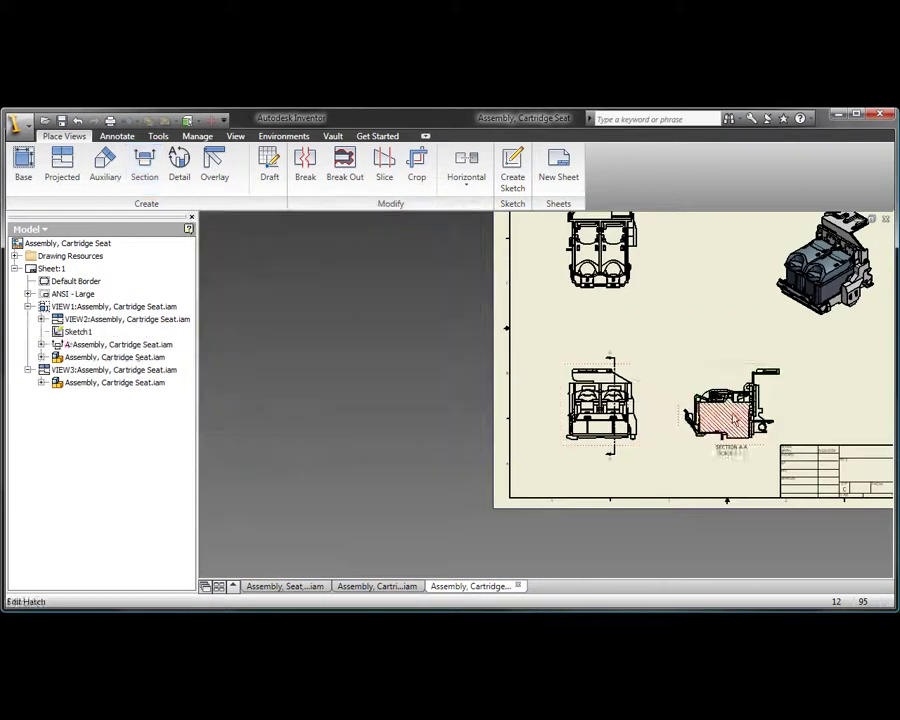
scroll(728, 455, "up", 4)
key("Home")
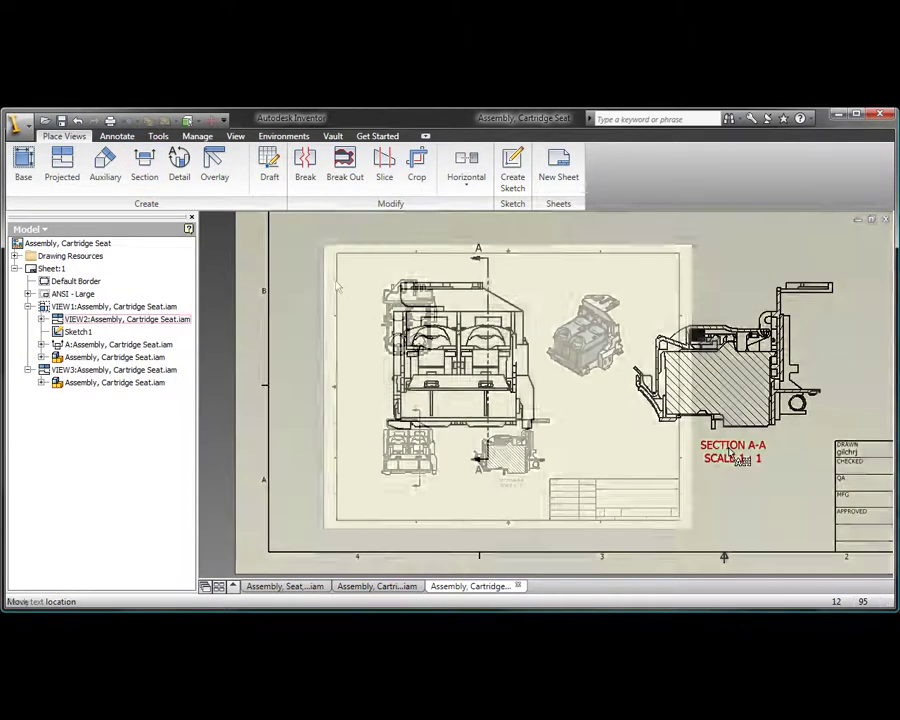